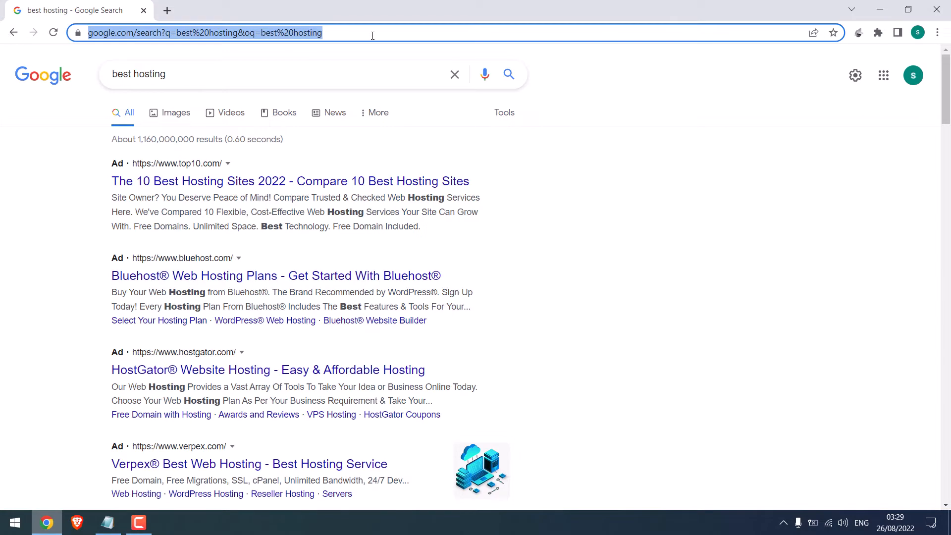
Go to namecheap.com and open its Shared Hosting plans page
type("nam")
key("Return")
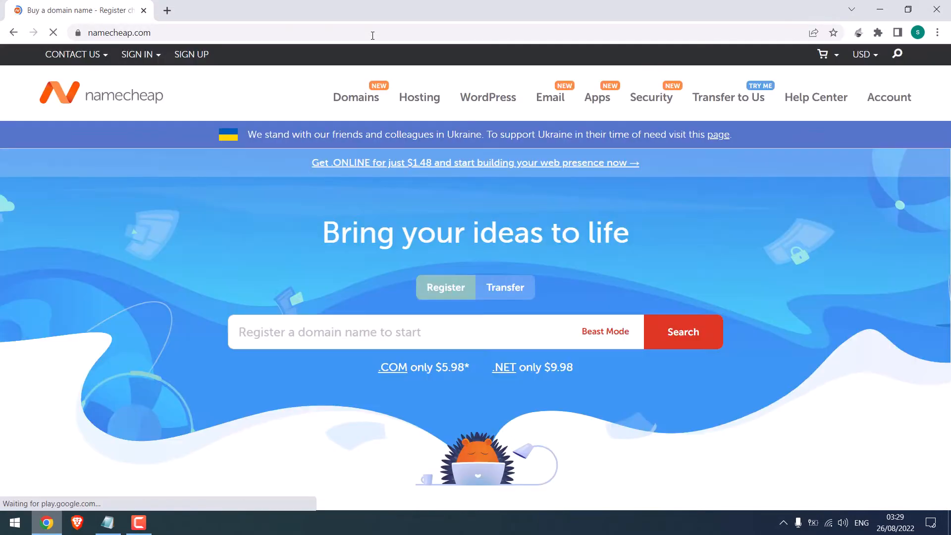
mouse_move(421, 98)
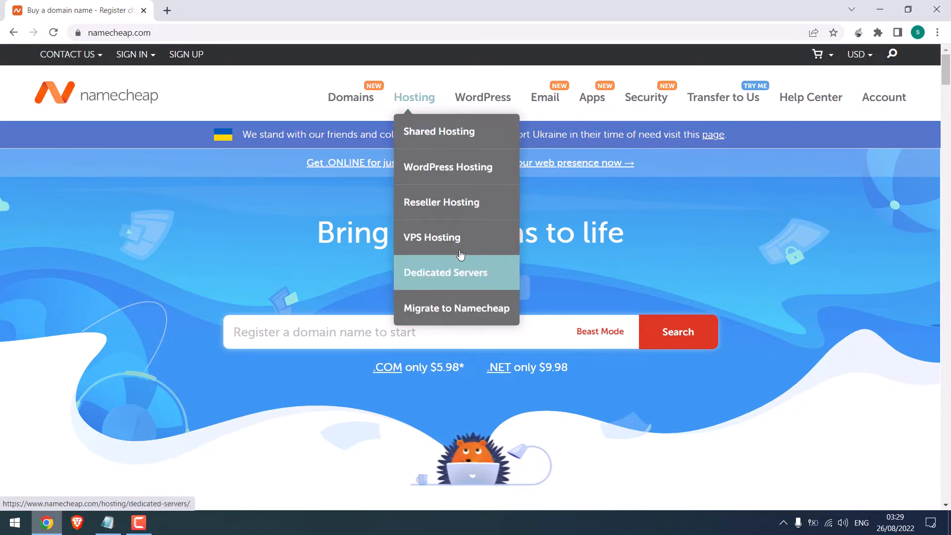
left_click(443, 139)
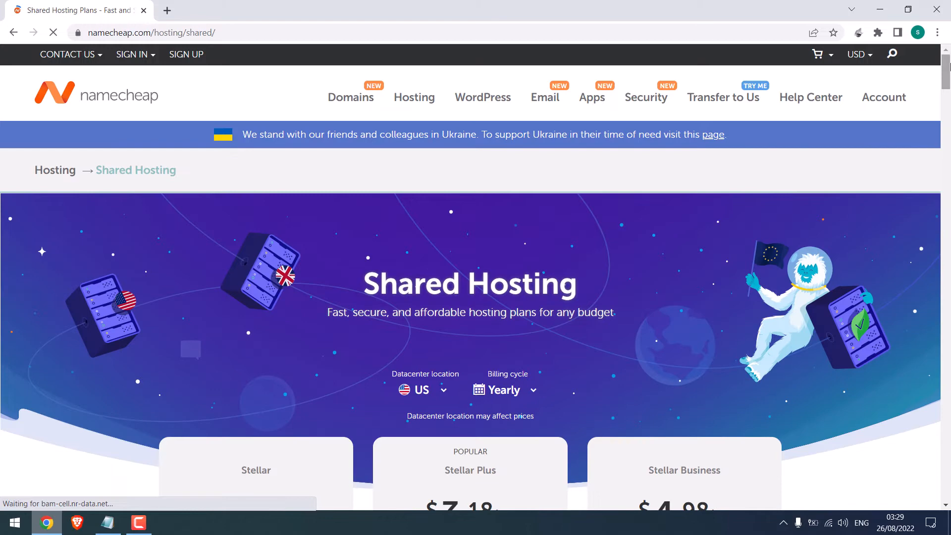
Compare the Stellar, Stellar Plus and Stellar Business shared hosting plans
left_click_drag(947, 73, 945, 102)
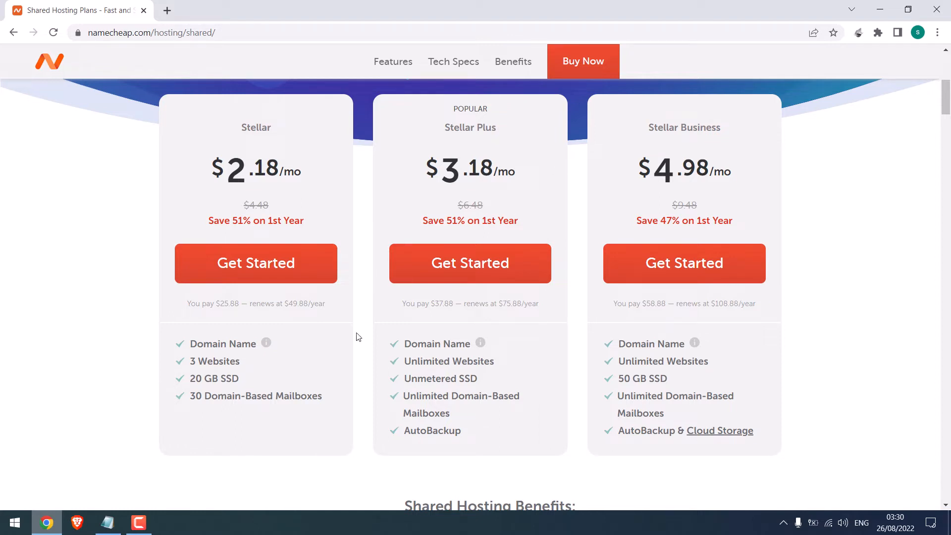
left_click_drag(238, 130, 275, 130)
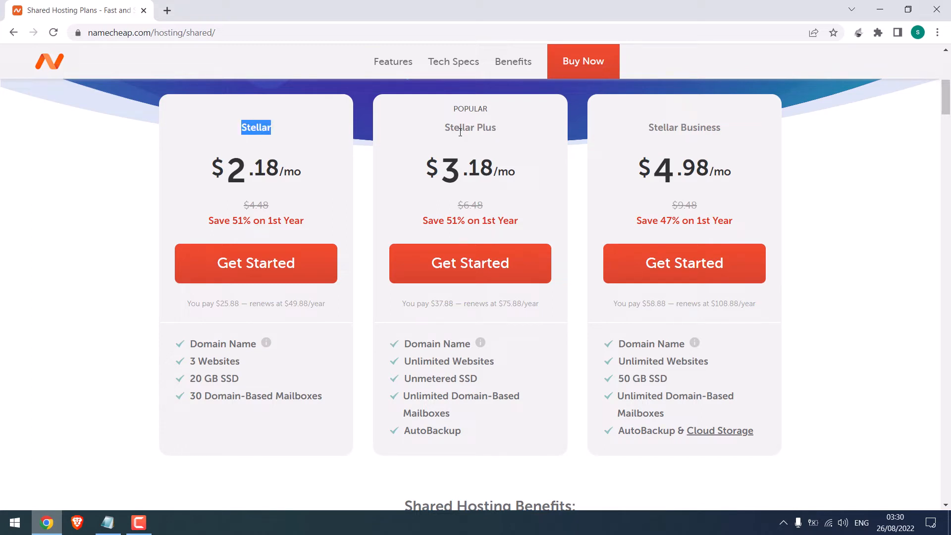
left_click_drag(460, 130, 494, 130)
left_click(465, 349)
left_click_drag(947, 109, 947, 97)
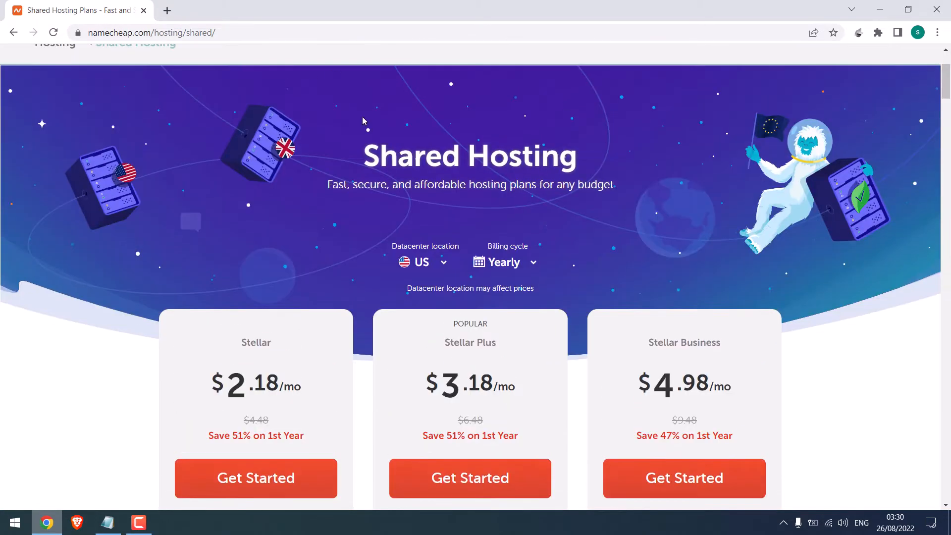
Open the cPanel login page at premium30.web-hosting.com:2083 in a new browser tab
left_click(167, 11)
type("https://premium30.web-hosting.com:2083")
key("Return")
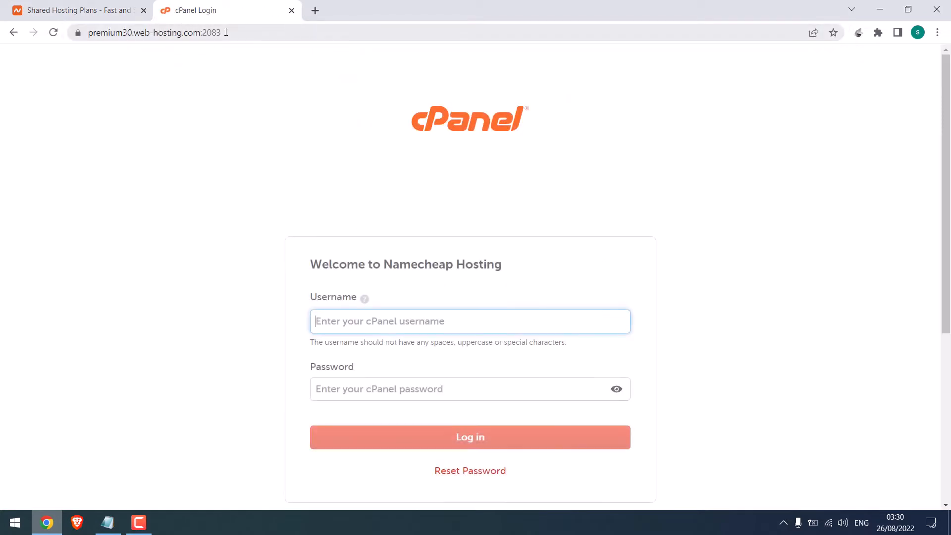
Log in to cPanel with the account username and password, then submit the security code
scroll(937, 137, "down", 2)
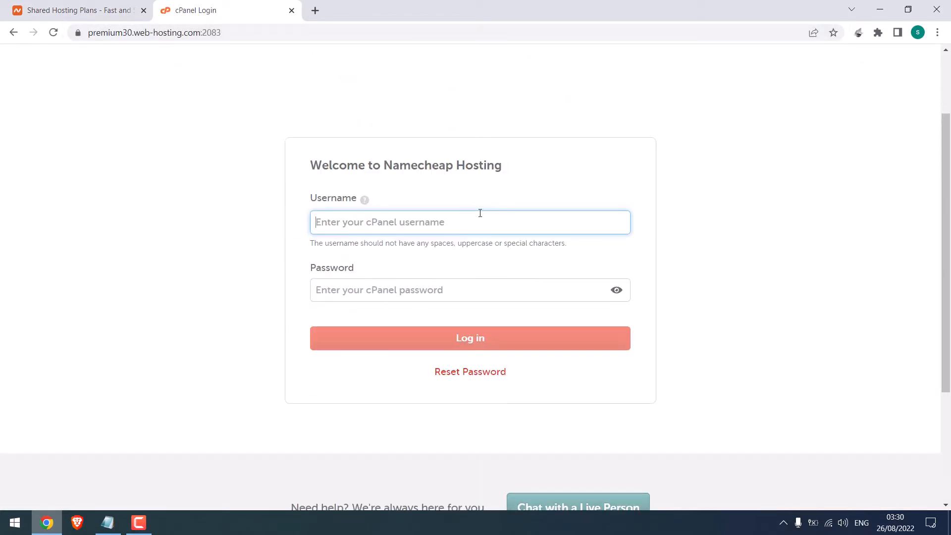
key("ctrl+v")
left_click(355, 290)
key("ctrl+v")
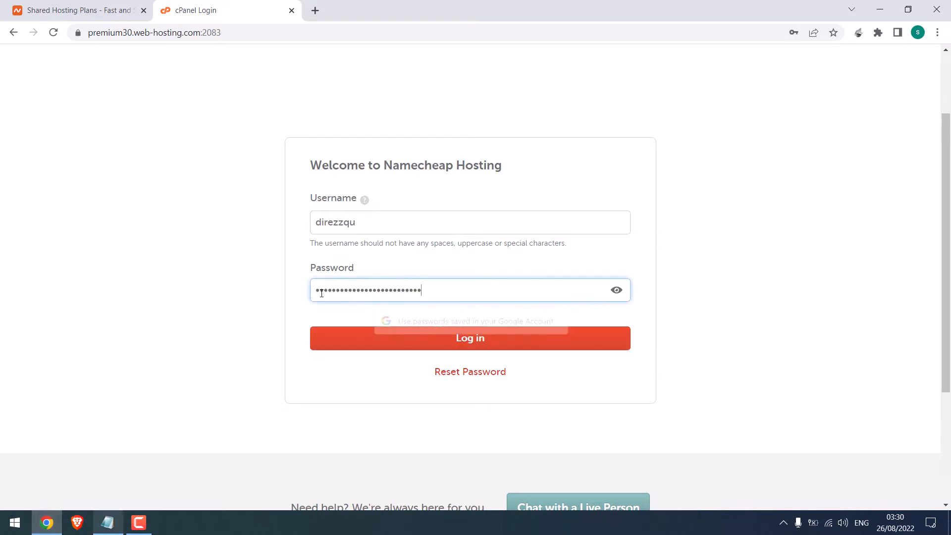
left_click(362, 329)
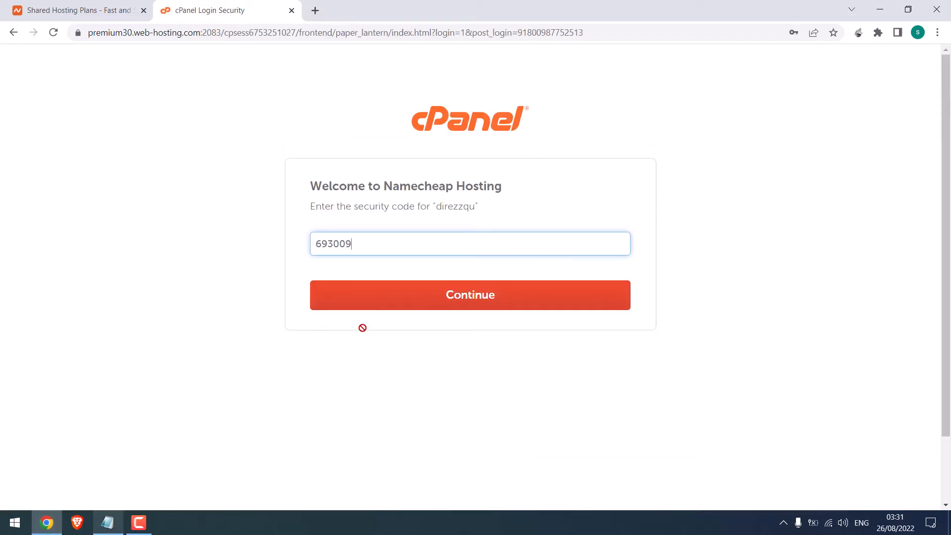
key("Return")
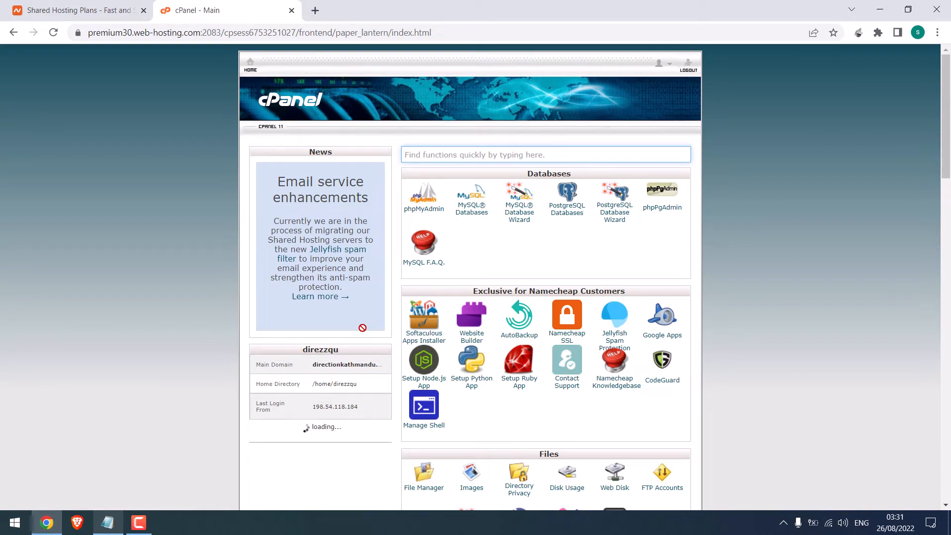
Look through the function groups on the cPanel main page, such as Databases, Files and Domains
mouse_move(945, 139)
left_mouse_down()
mouse_move(938, 461)
mouse_move(941, 139)
left_mouse_up()
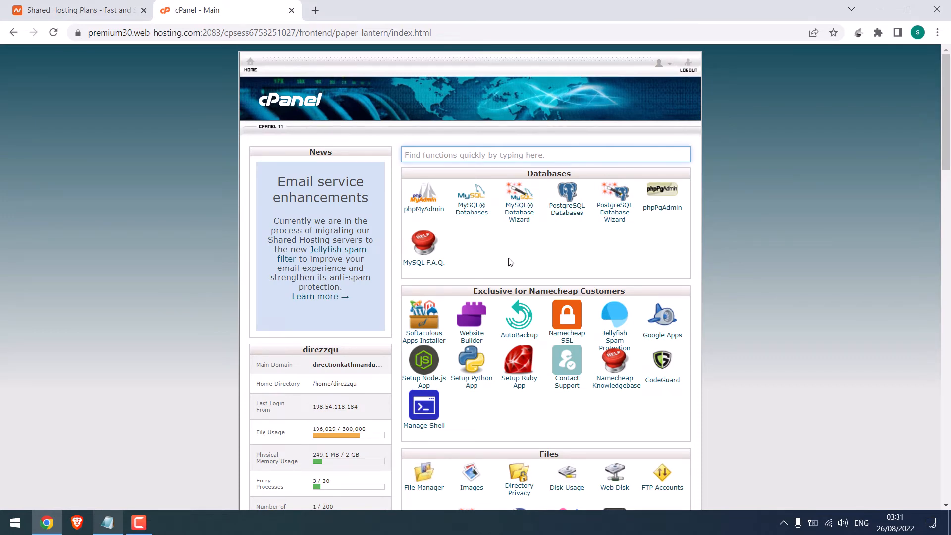
left_click_drag(945, 166, 946, 190)
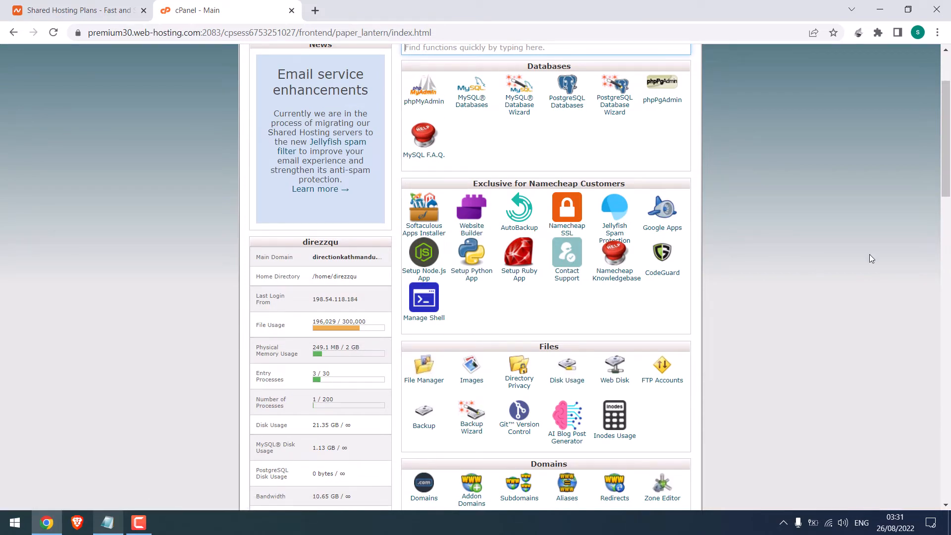
left_click_drag(948, 107, 949, 137)
scroll(709, 238, "up", 5)
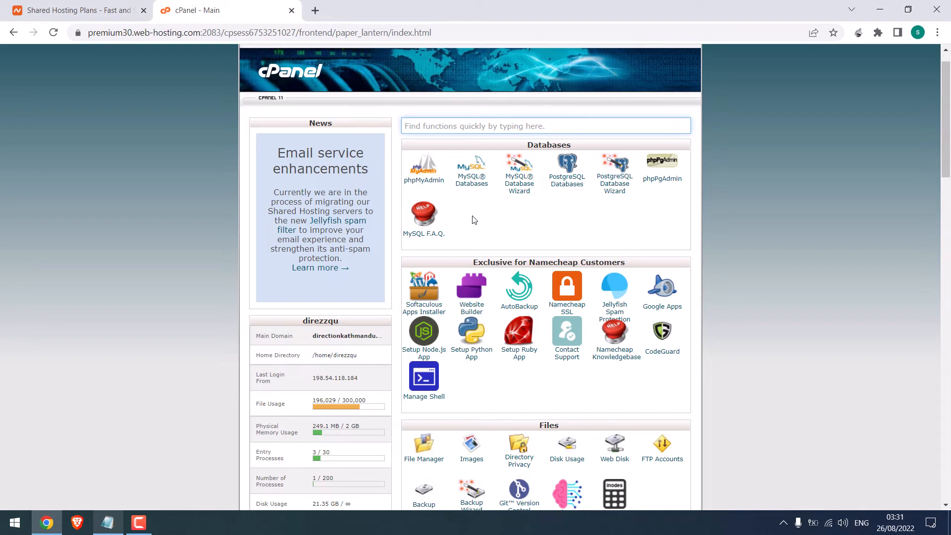
Return to the Namecheap site and sign in with the account username and password
left_click(79, 10)
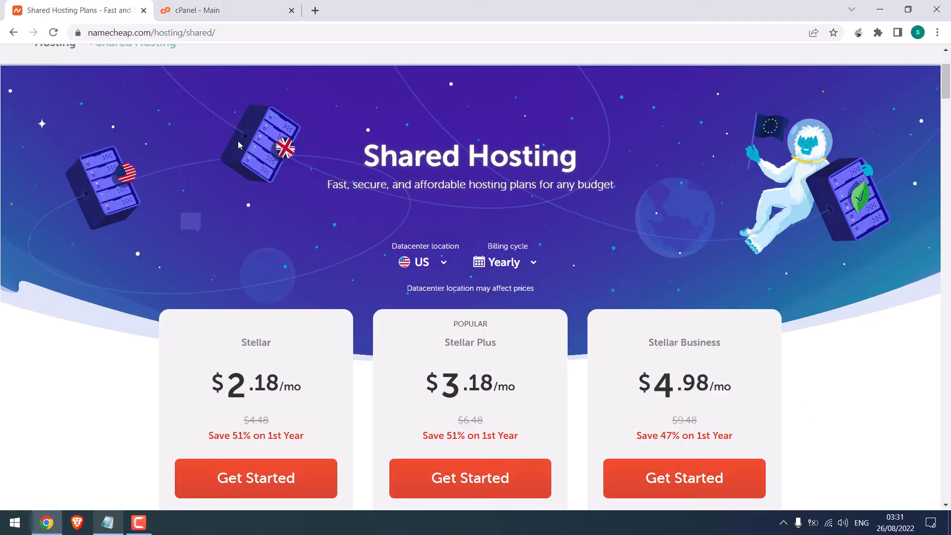
scroll(935, 139, "up", 3)
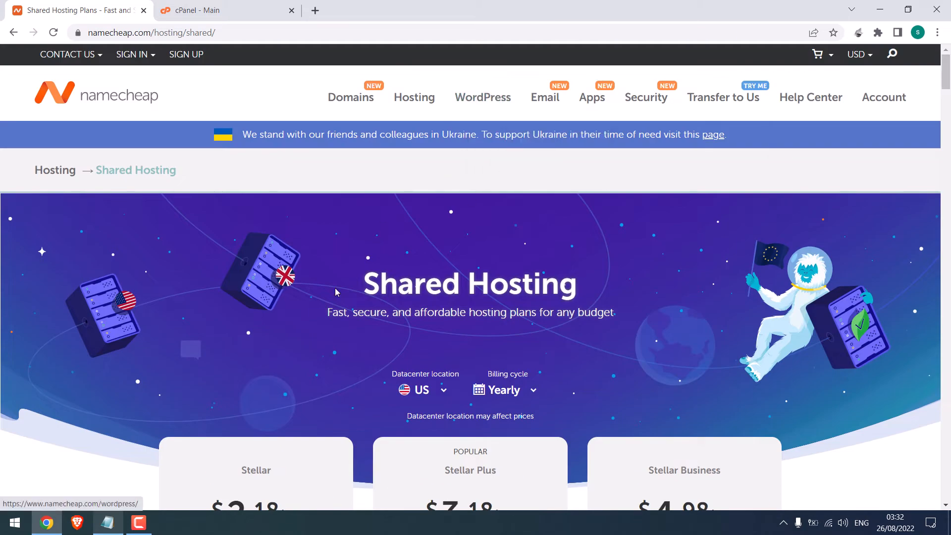
mouse_move(135, 55)
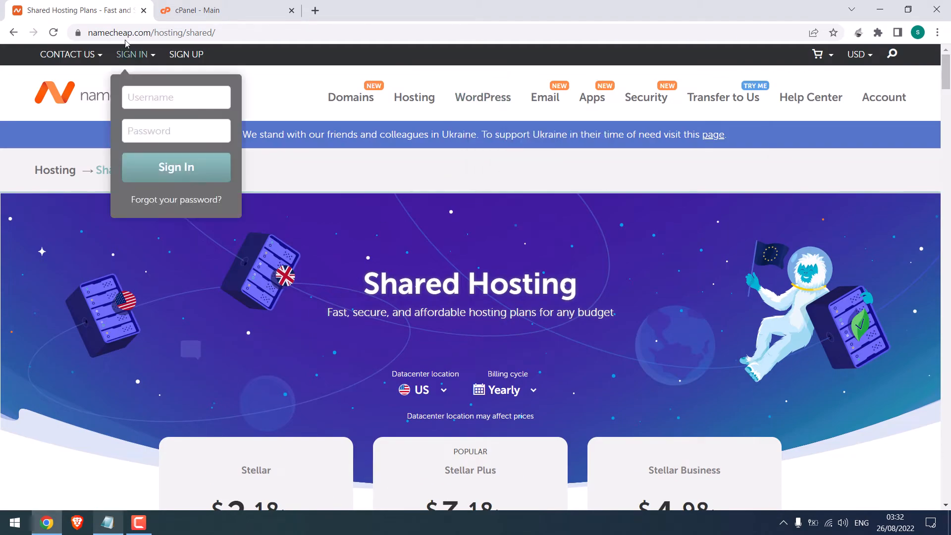
left_click(156, 95)
type("•••••••••••••")
key("Tab")
type("••••••••")
key("Return")
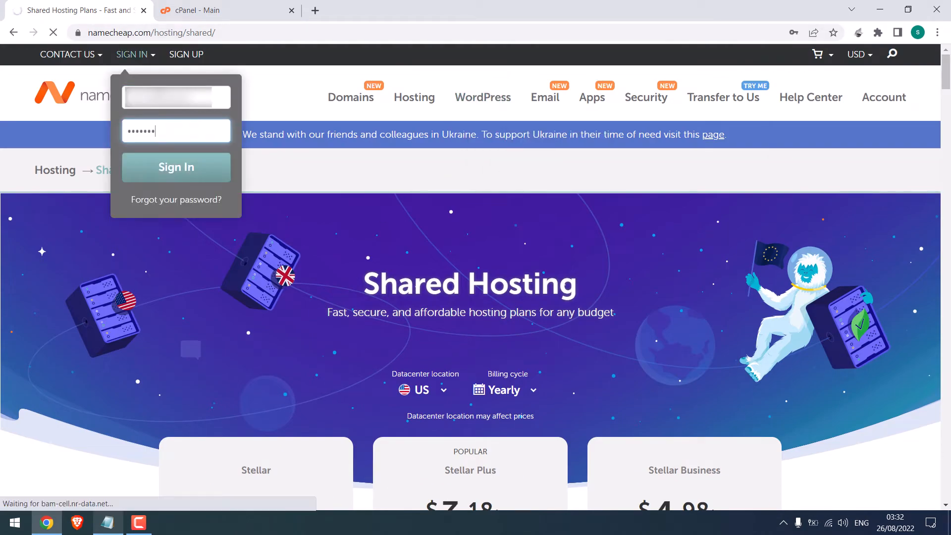
Authorize the Namecheap login by submitting the verification code sent to the phone
left_click(488, 295)
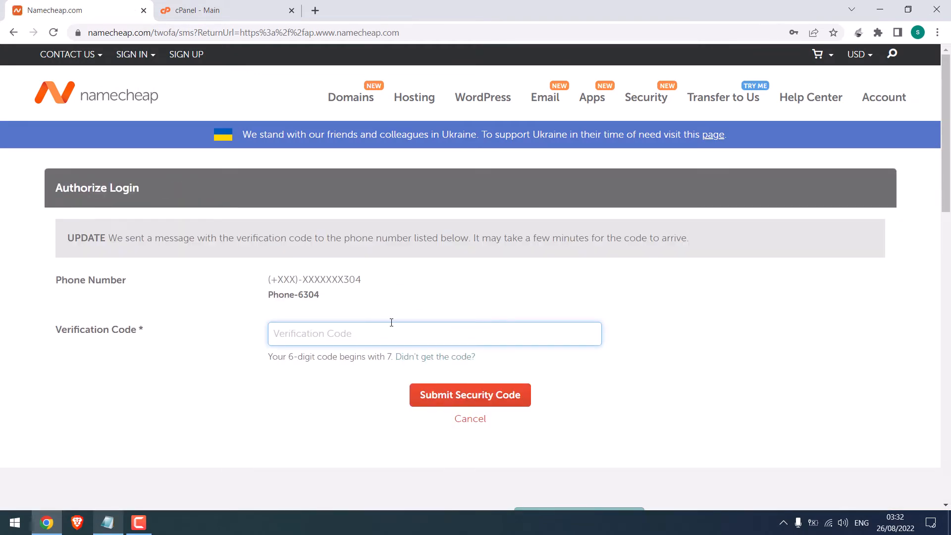
key("Return")
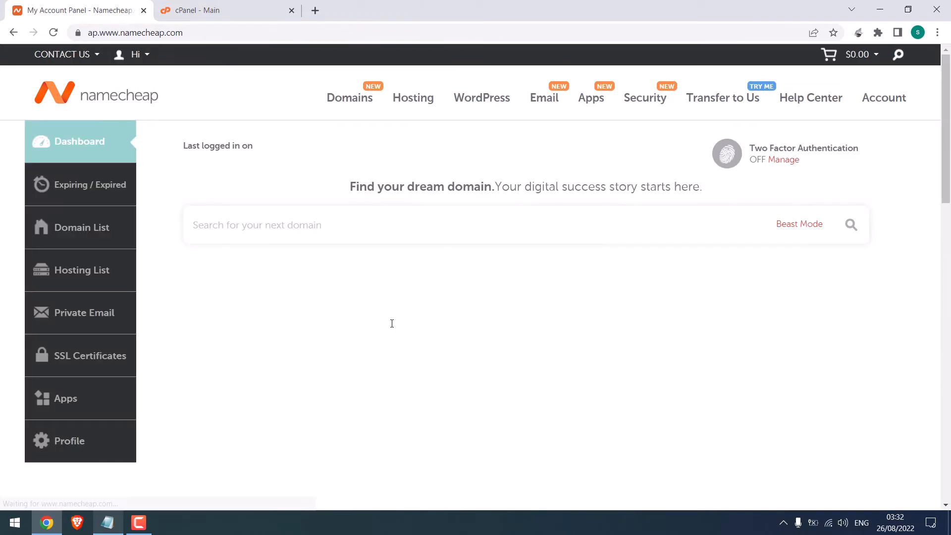
Open the management page of the domain letslearnwordpress.com from the recently active products
scroll(392, 324, "down", 2)
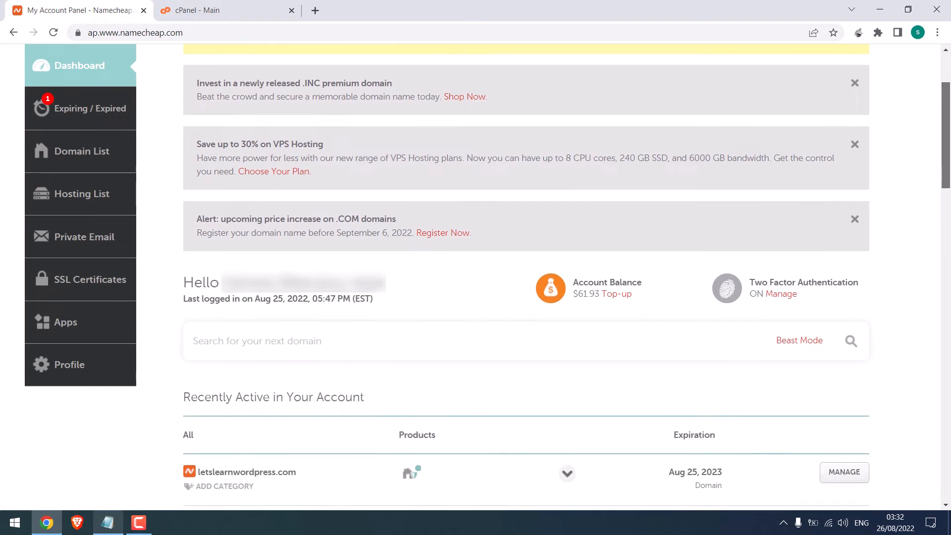
left_click_drag(198, 473, 305, 480)
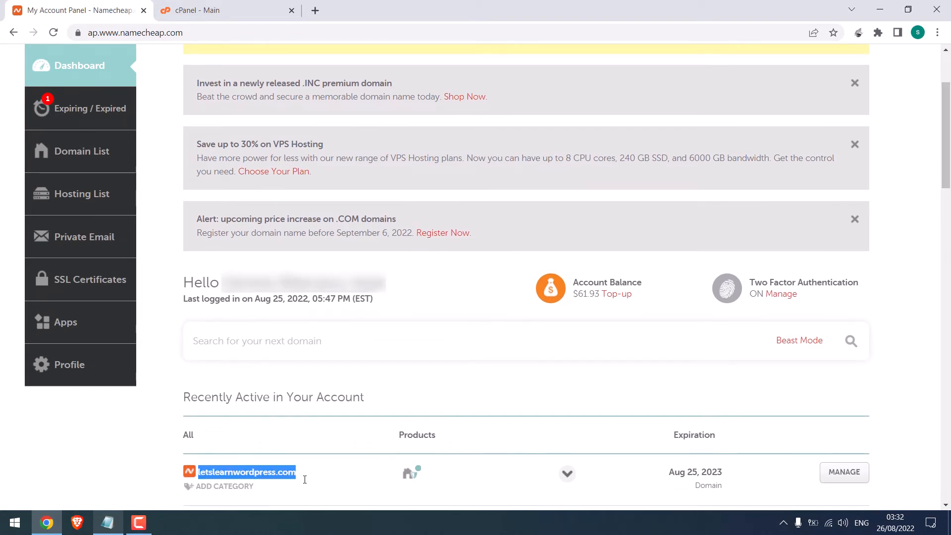
left_click(846, 474)
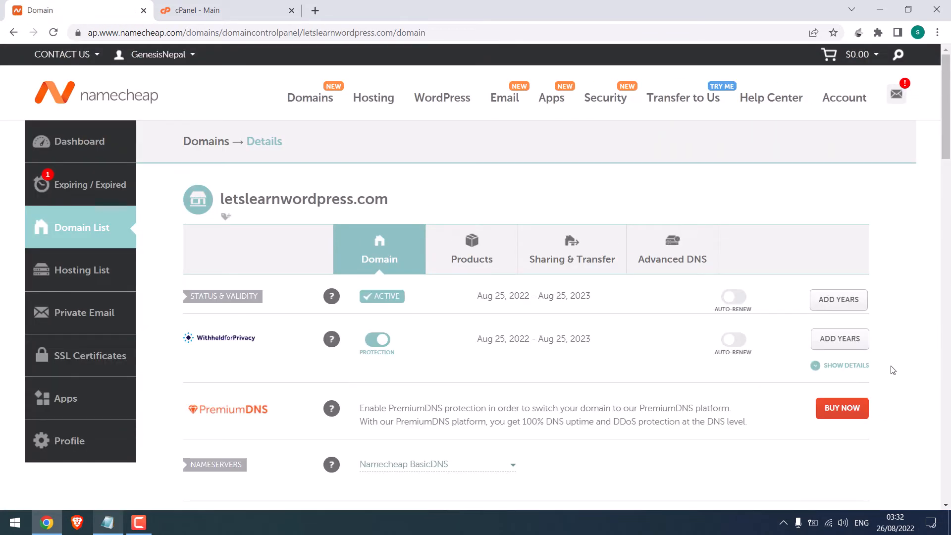
Examine the domain's Nameservers setting, glancing at the cPanel page and returning to the domain details
left_click_drag(947, 140, 947, 184)
left_click_drag(189, 252, 267, 253)
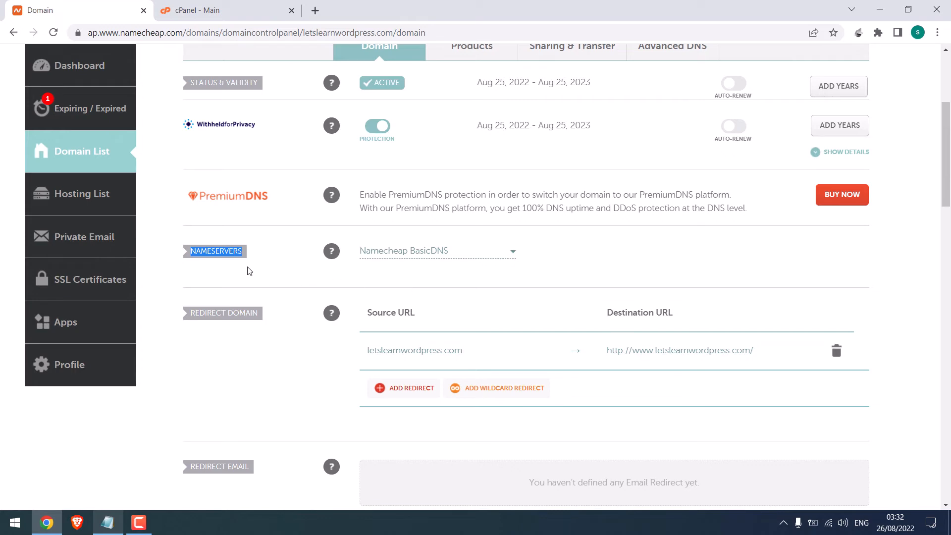
left_click(237, 255)
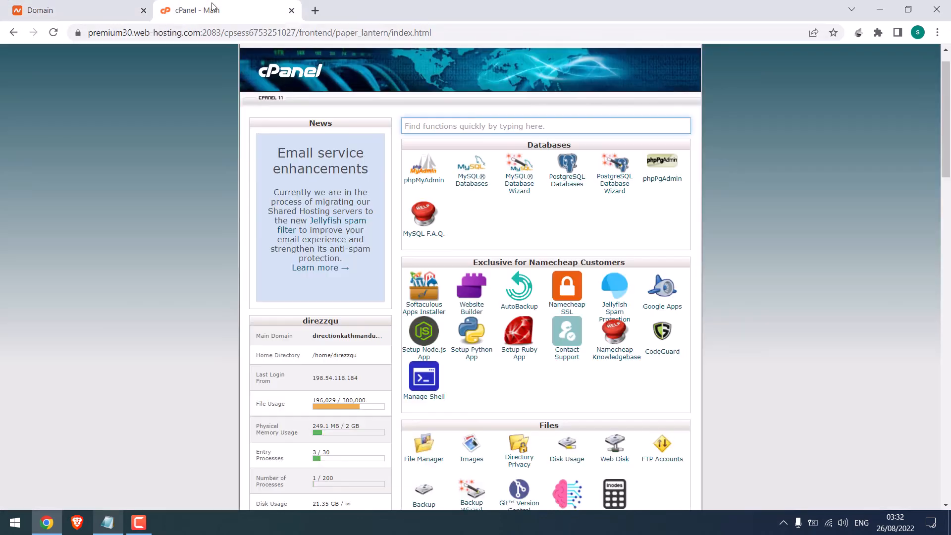
left_click(213, 10)
left_click(99, 10)
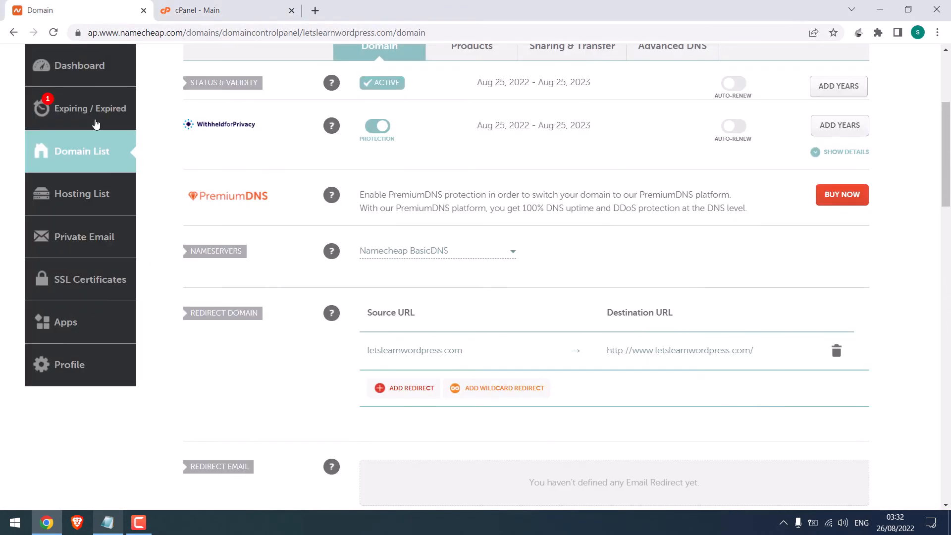
Switch the domain's nameservers to Custom DNS and enter dns1.namecheaphosting.com as Nameserver 1
left_click(450, 255)
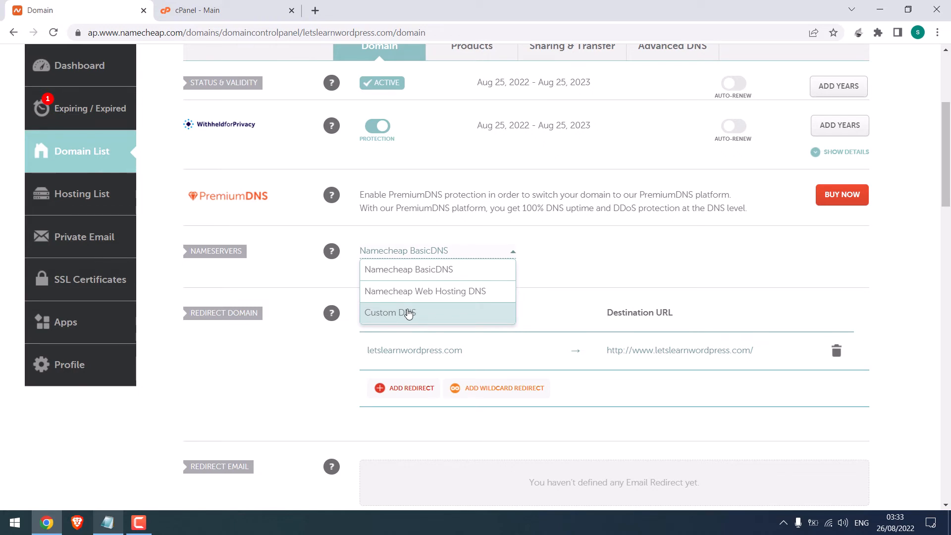
left_click(409, 313)
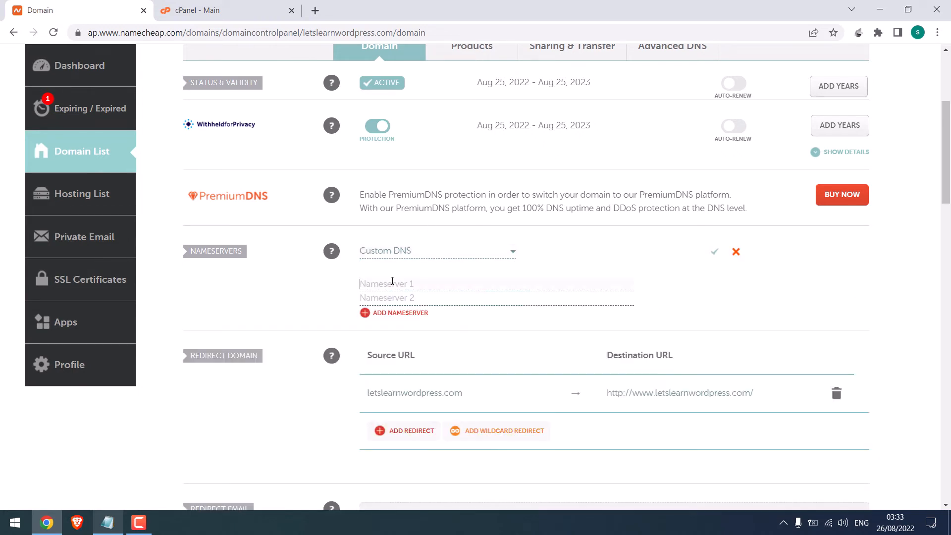
type("dns1.namecheaphosting.com")
Reuse the first nameserver's address to fill Nameserver 2 as dns2.namecheaphosting.com and save the nameserver settings
key("ctrl+a")
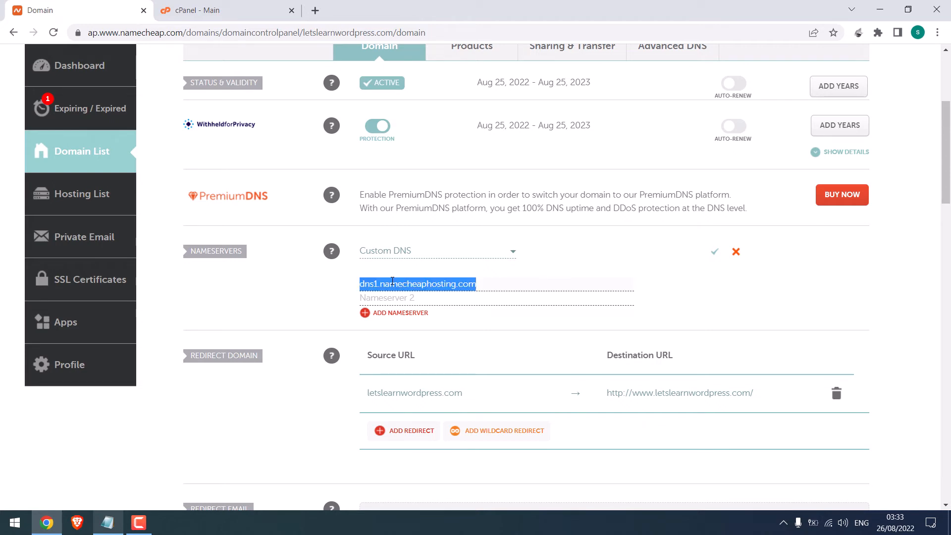
key("ctrl+c")
key("Tab")
key("ctrl+v")
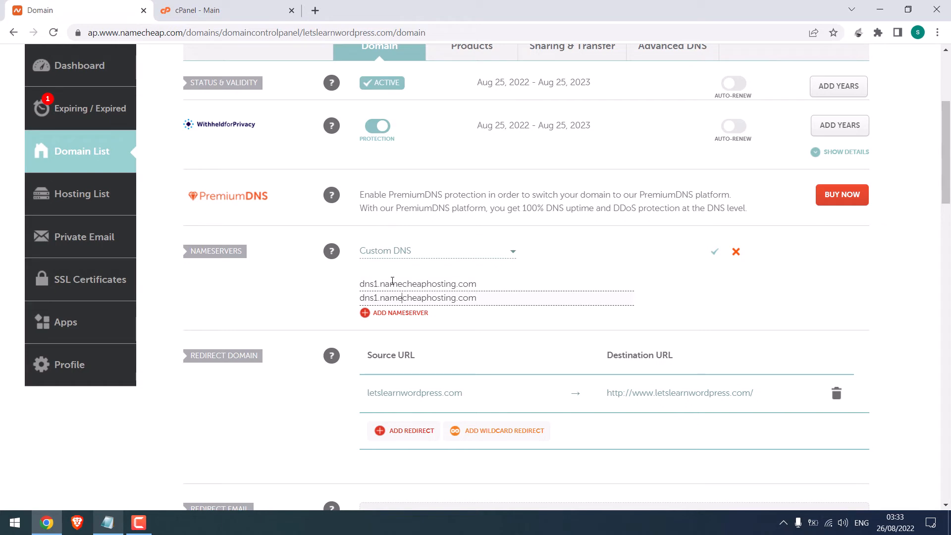
type("2")
left_click(715, 252)
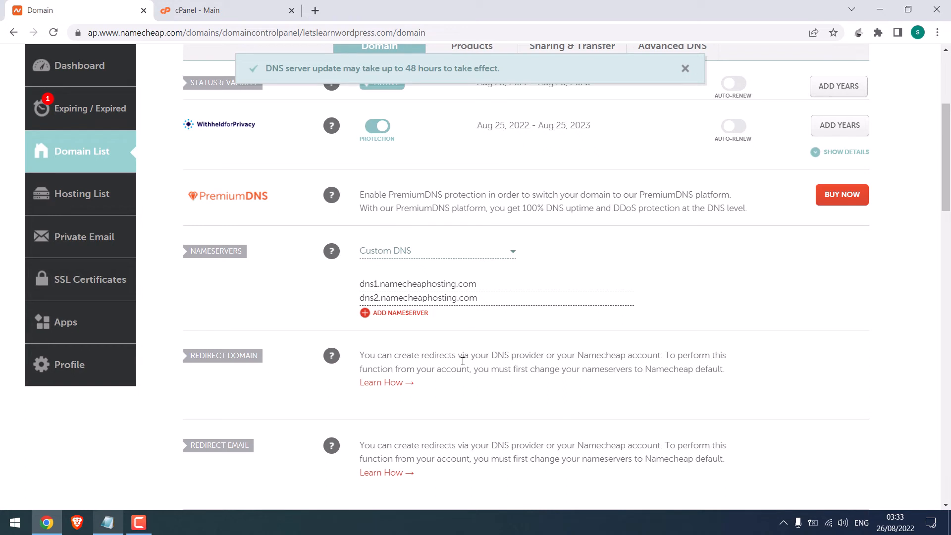
left_click_drag(403, 68, 500, 69)
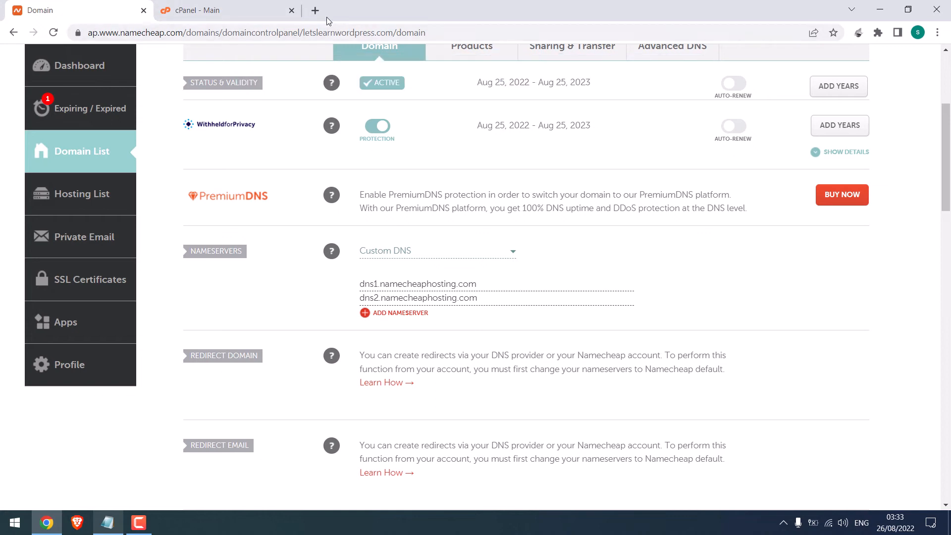
Open the DNS checking site intodns.com in a new browser tab
left_click(315, 10)
type("intodns.com")
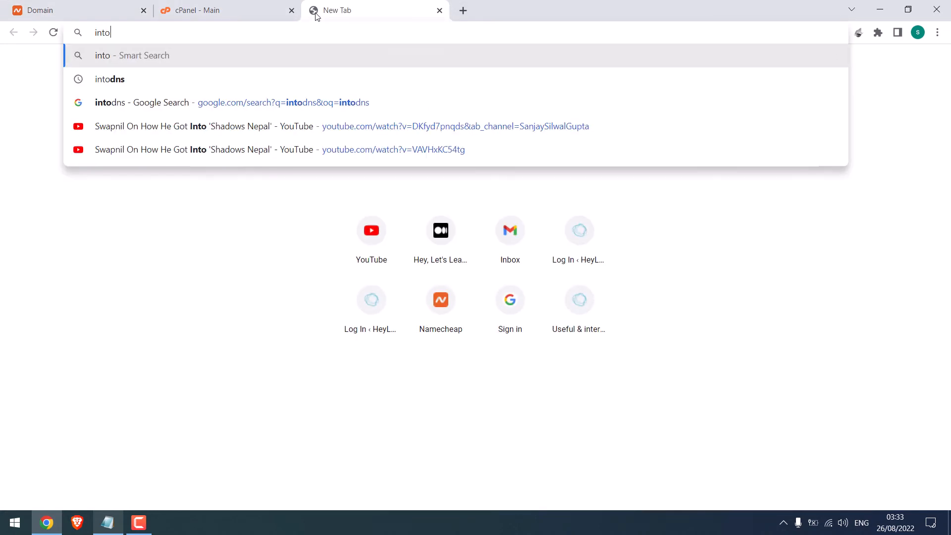
key("Return")
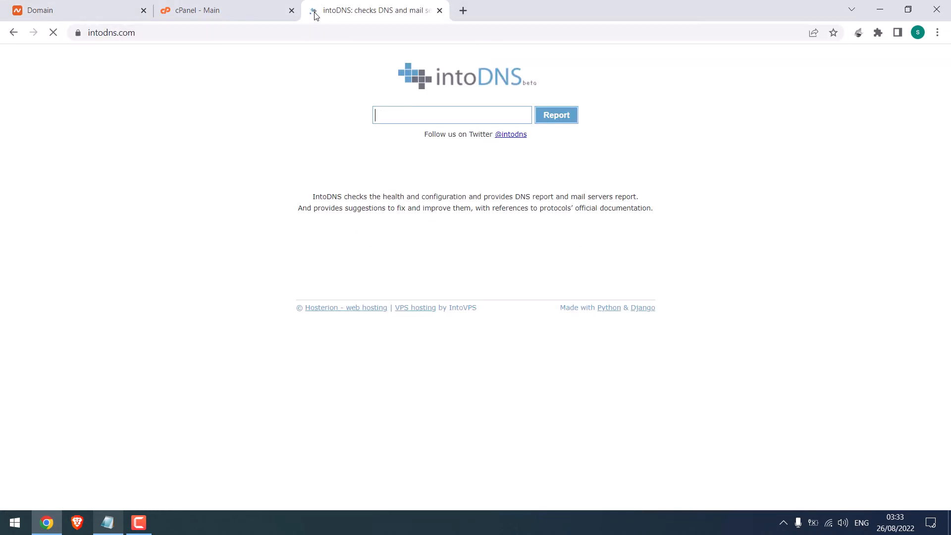
Run a DNS report for letslearnwordpress.com, check its parent nameserver records and close the report
left_click(431, 119)
type("letslearnwordpress.com")
left_click(554, 121)
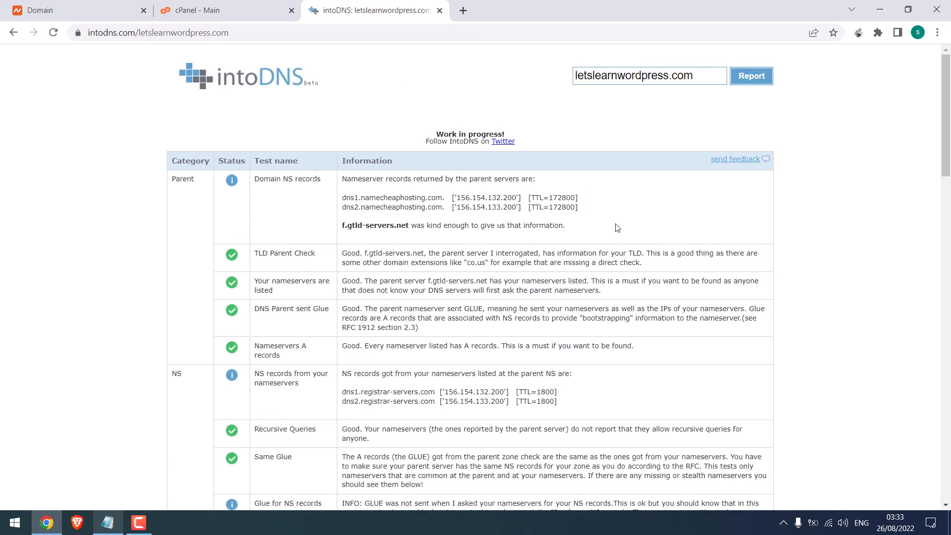
left_click_drag(345, 198, 450, 208)
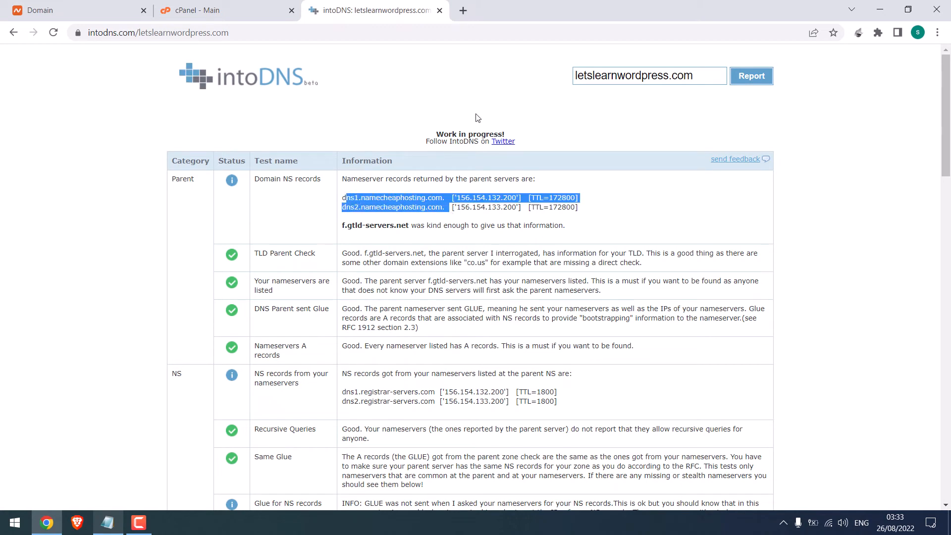
left_click(439, 11)
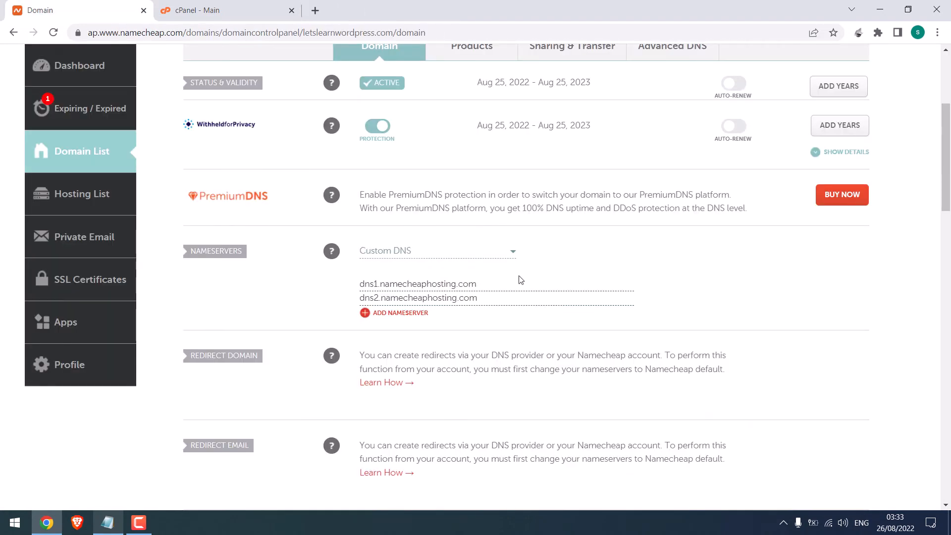
Switch to cPanel and open the Addon Domains page from the Domains section
left_click(221, 5)
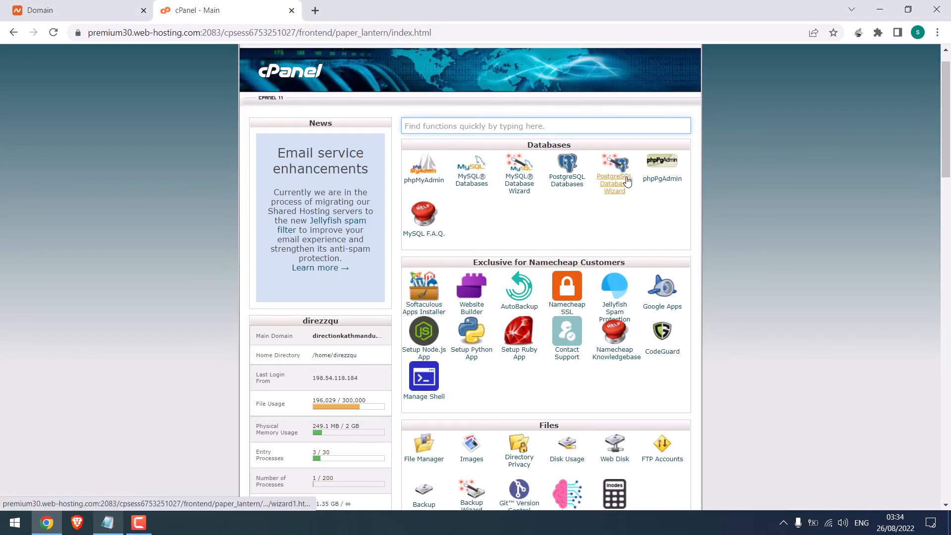
left_click_drag(949, 106, 948, 161)
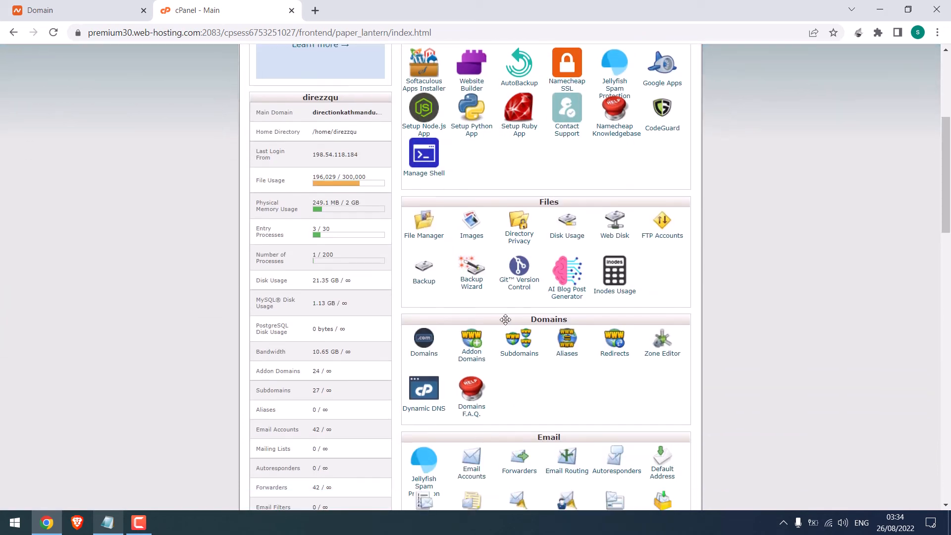
left_click(473, 359)
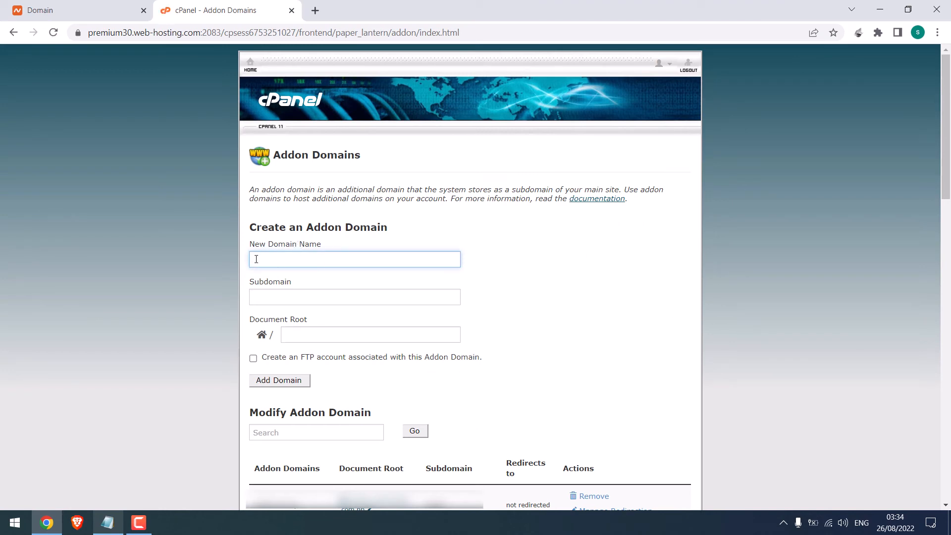
Create the addon domain letslearnwordpress.com, keeping the suggested subdomain letslearnwordpress and document root letslearnwordpress.com
type("letslearnwordpress.com")
key("Tab")
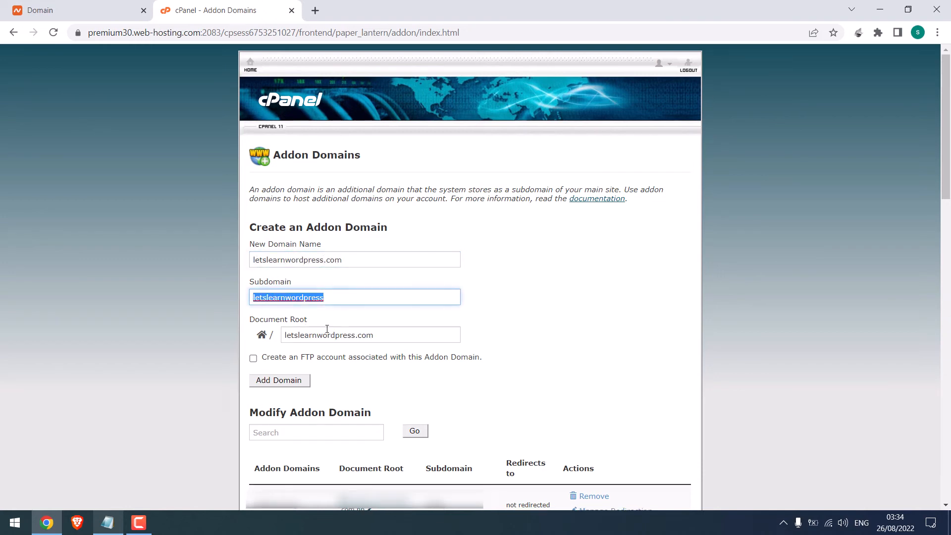
left_click(316, 337)
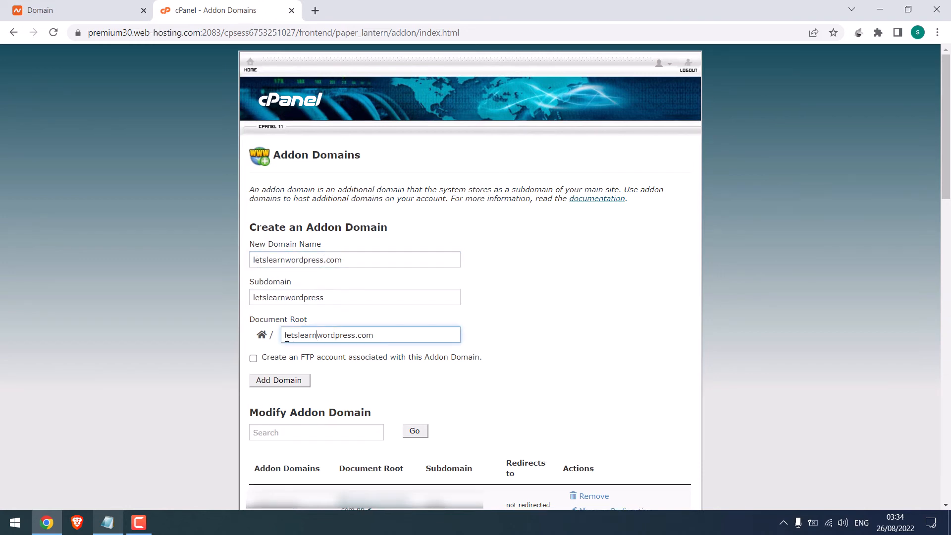
left_click_drag(287, 339, 389, 334)
left_click(388, 335)
left_click(274, 381)
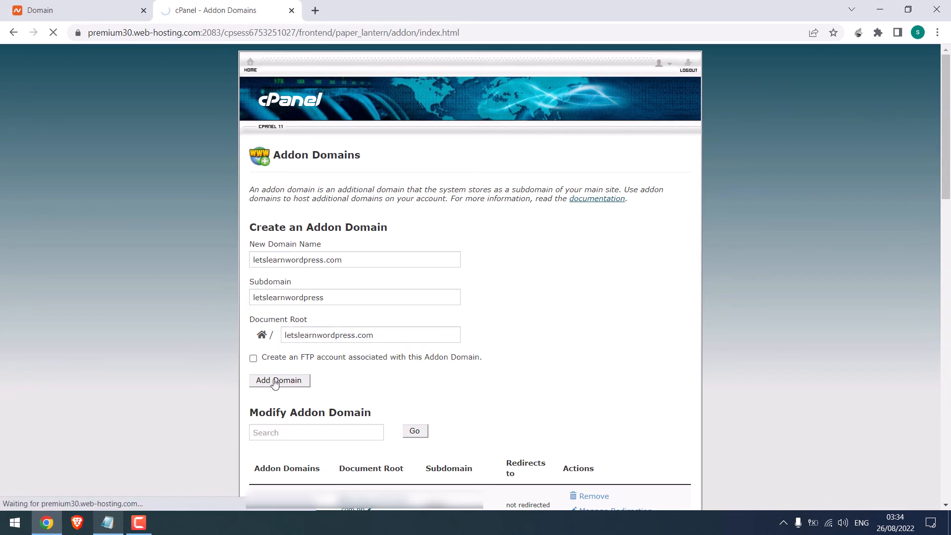
Review the domain's custom nameservers in Namecheap, then return to cPanel and check the addon domain's creation status
left_click(97, 5)
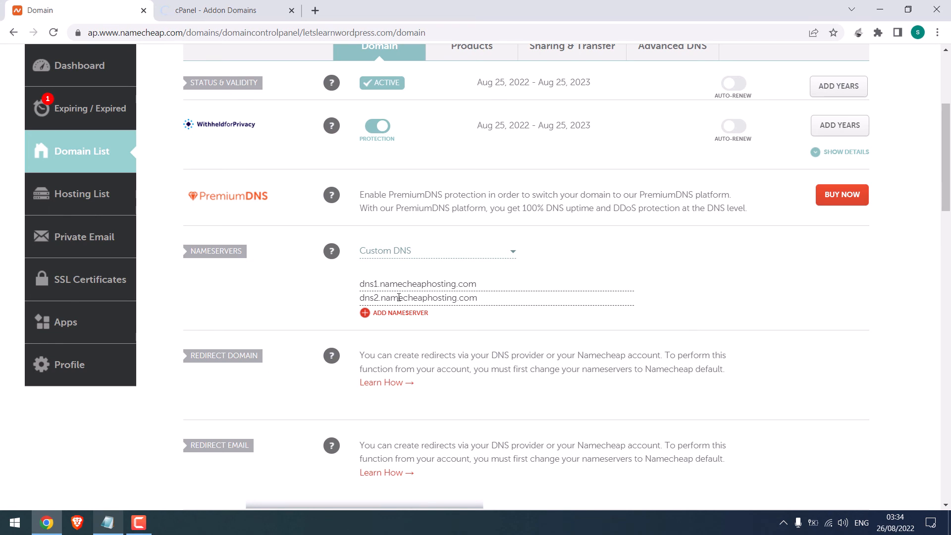
left_click(208, 10)
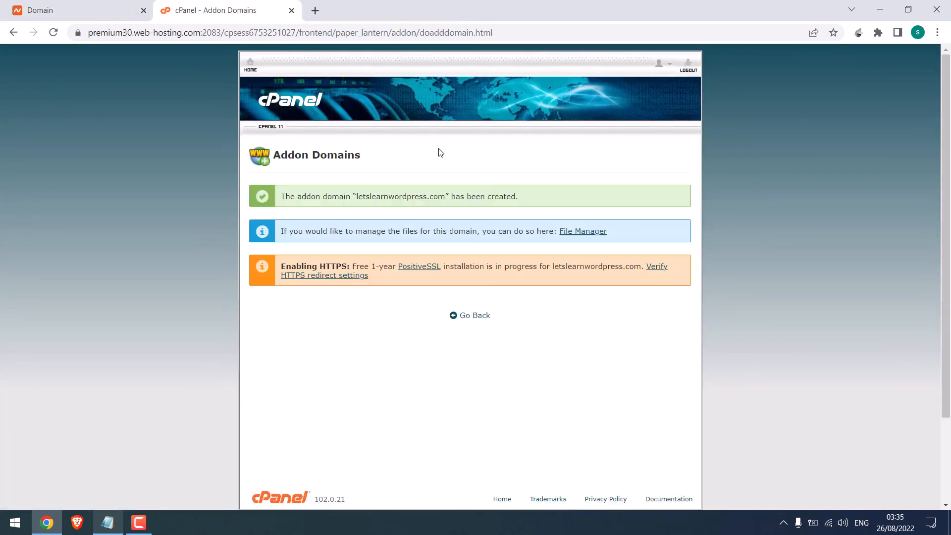
left_click_drag(359, 198, 519, 206)
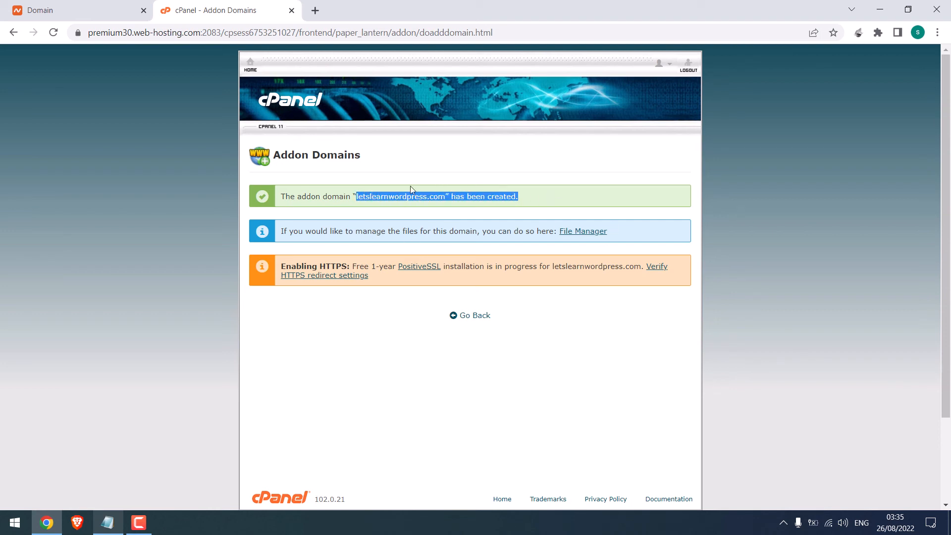
left_click(382, 188)
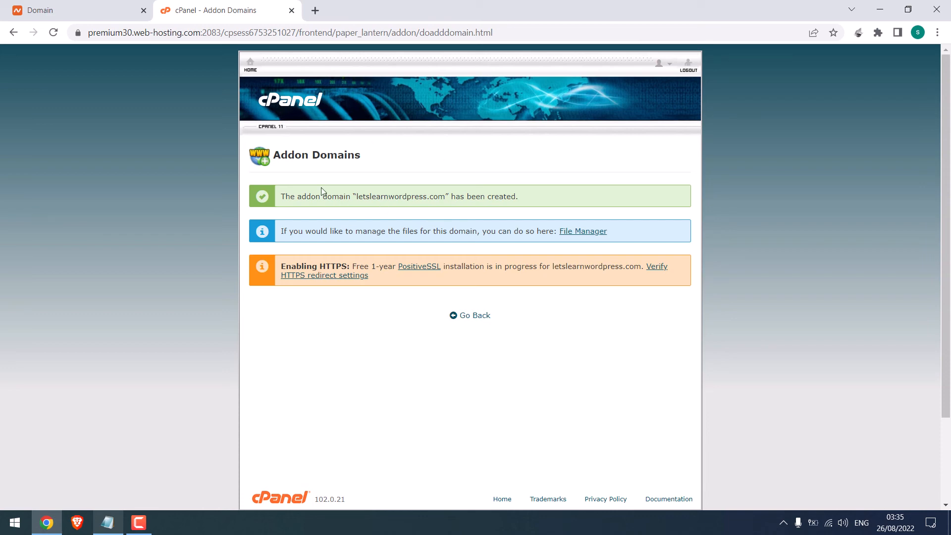
Return to the cPanel home page and open the public_html folder in File Manager
left_click(476, 320)
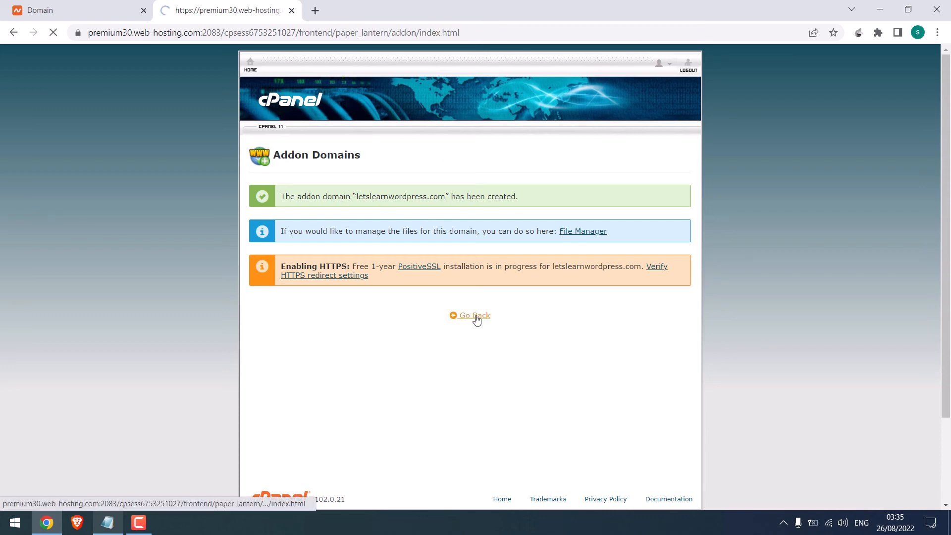
left_click(252, 71)
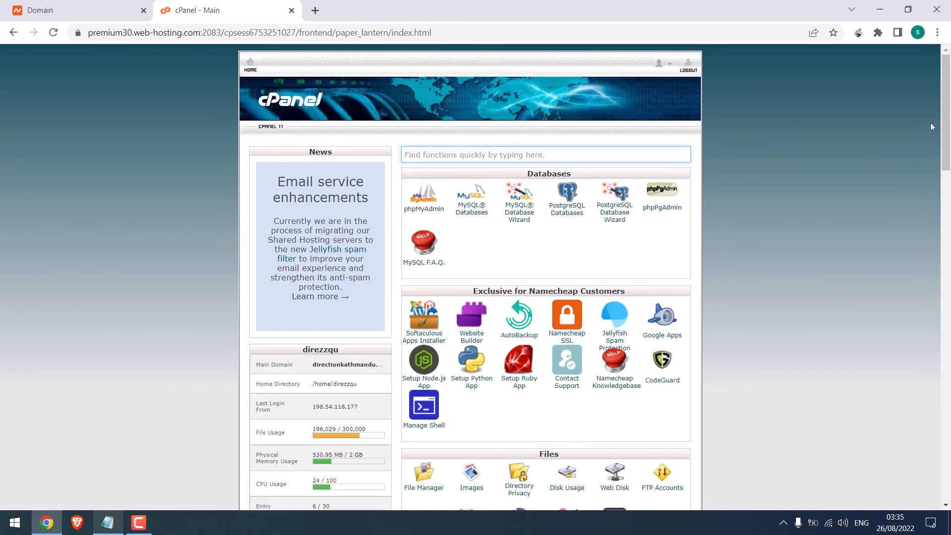
scroll(436, 328, "down", 2)
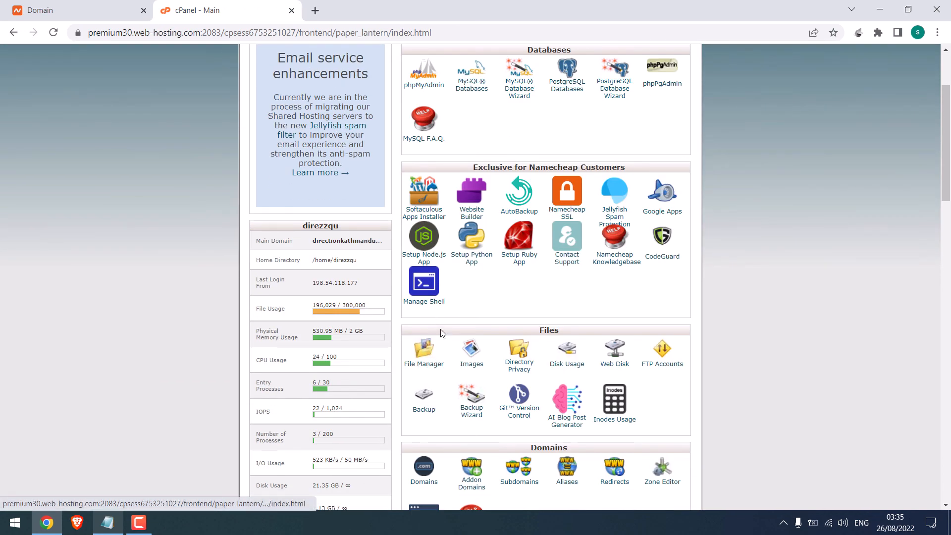
left_click(424, 366)
scroll(941, 234, "down", 1)
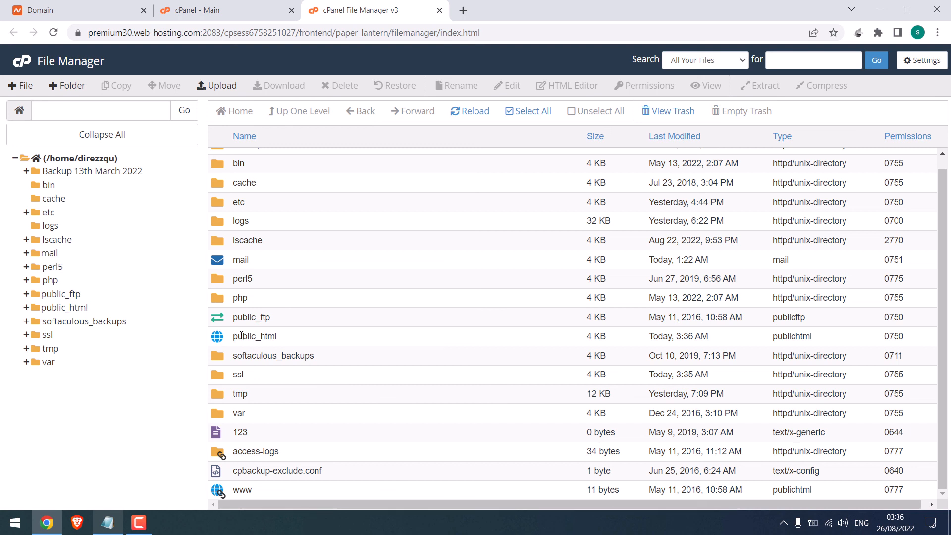
double_click(218, 340)
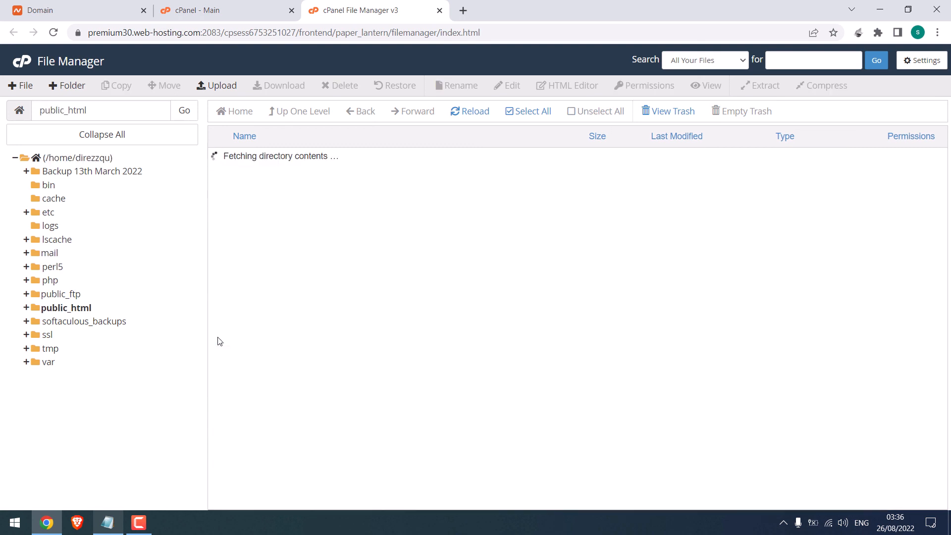